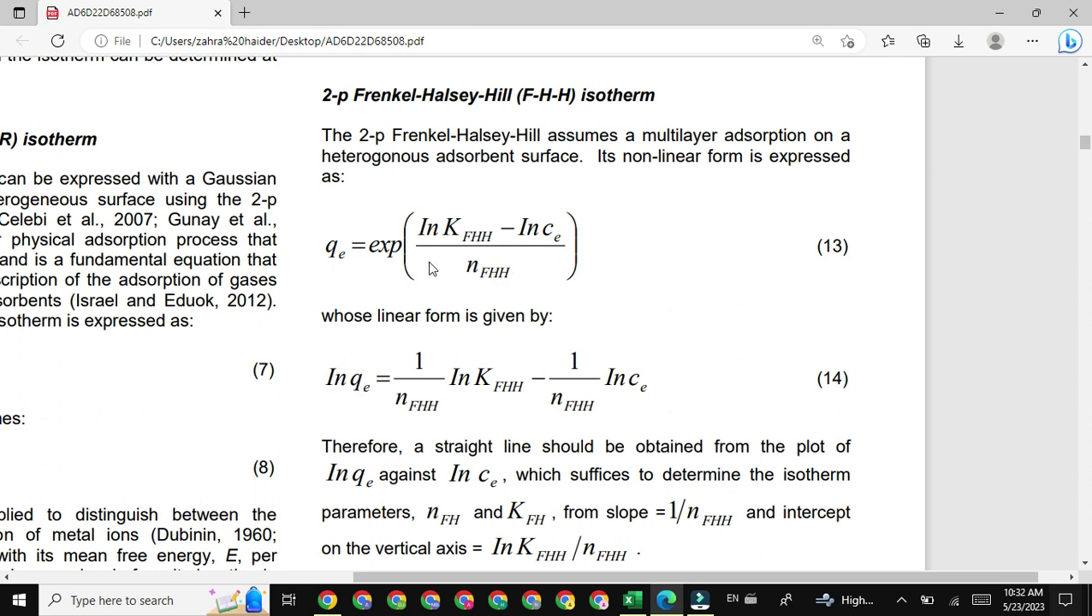
- Examine the terms qe and K_FHH in the non-linear Frenkel-Halsey-Hill isotherm equation (13)
drag(330, 248, 338, 251)
double_click(341, 251)
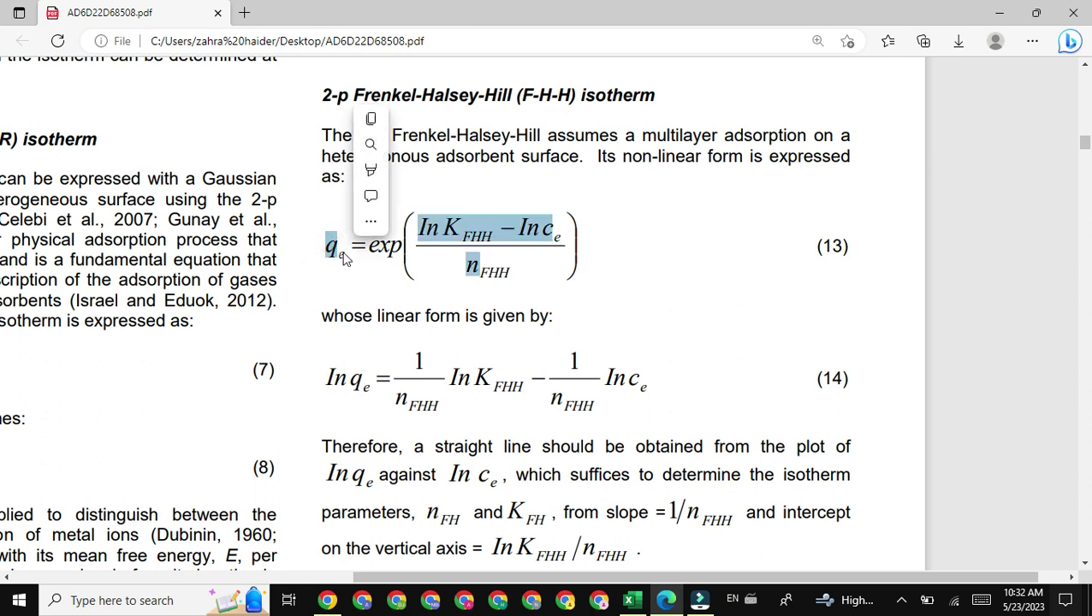
click(342, 252)
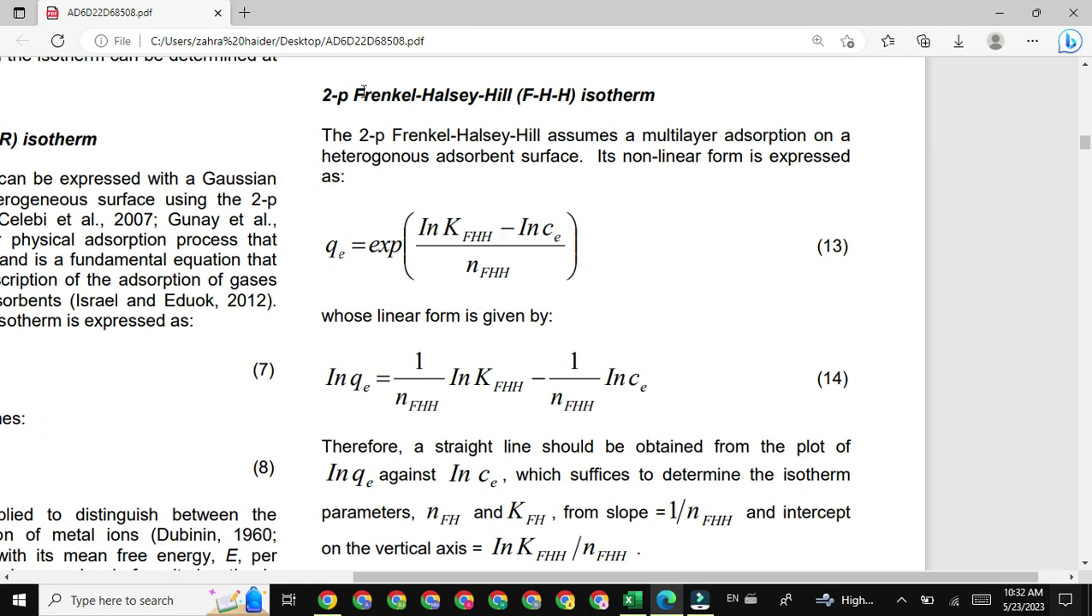
drag(442, 227, 490, 238)
click(444, 226)
- Switch to Excel and examine the adsorption isotherms data table on the Isotherms sheet, including the ln Ce and ln Cads columns
click(632, 601)
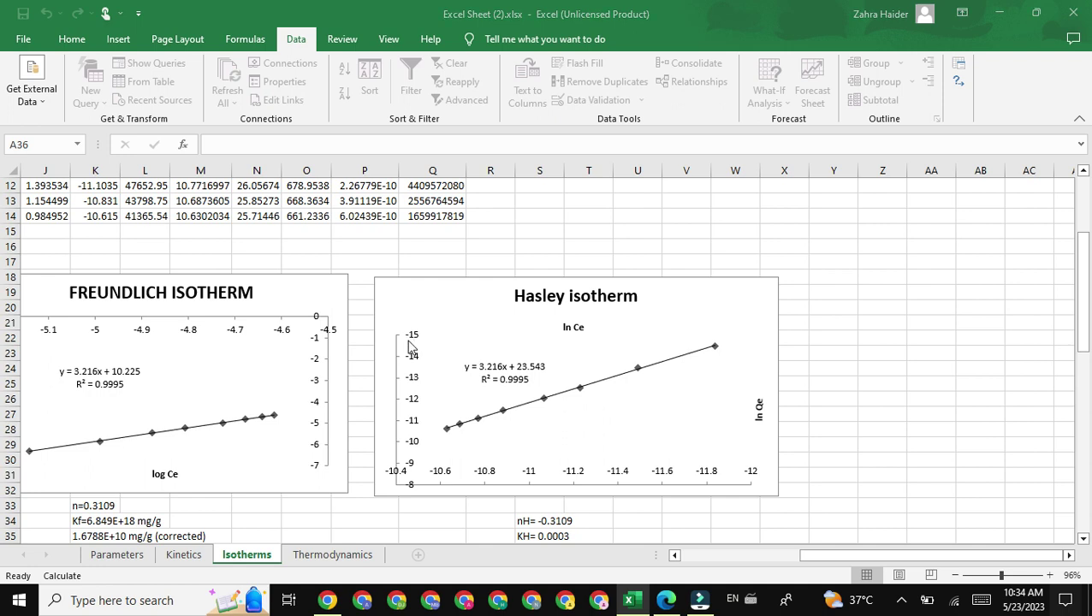
scroll(411, 346, up, 4)
scroll(409, 342, left, 4)
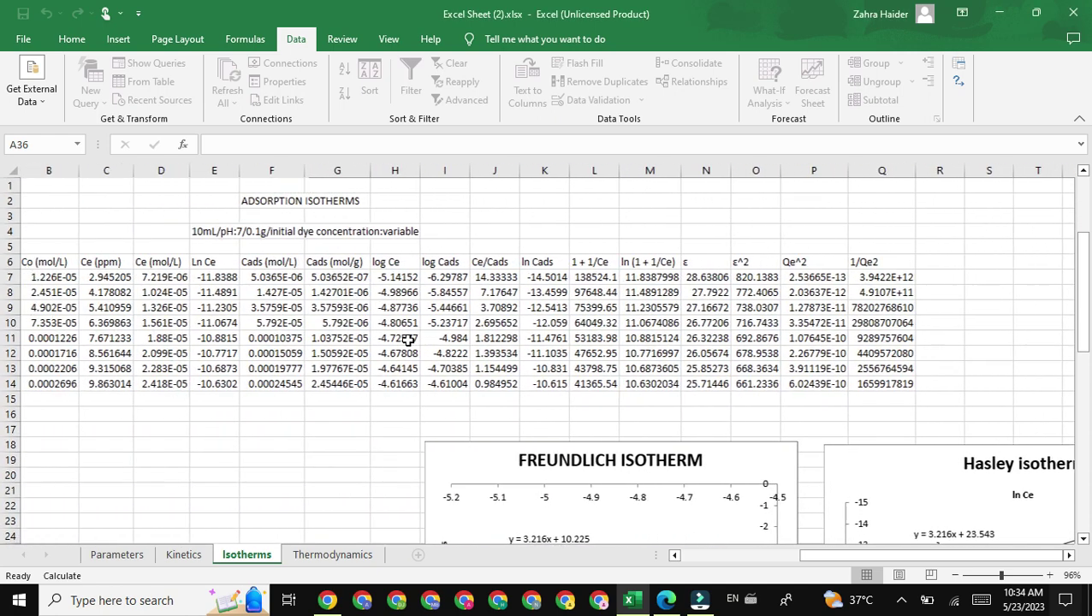
scroll(409, 341, left, 1)
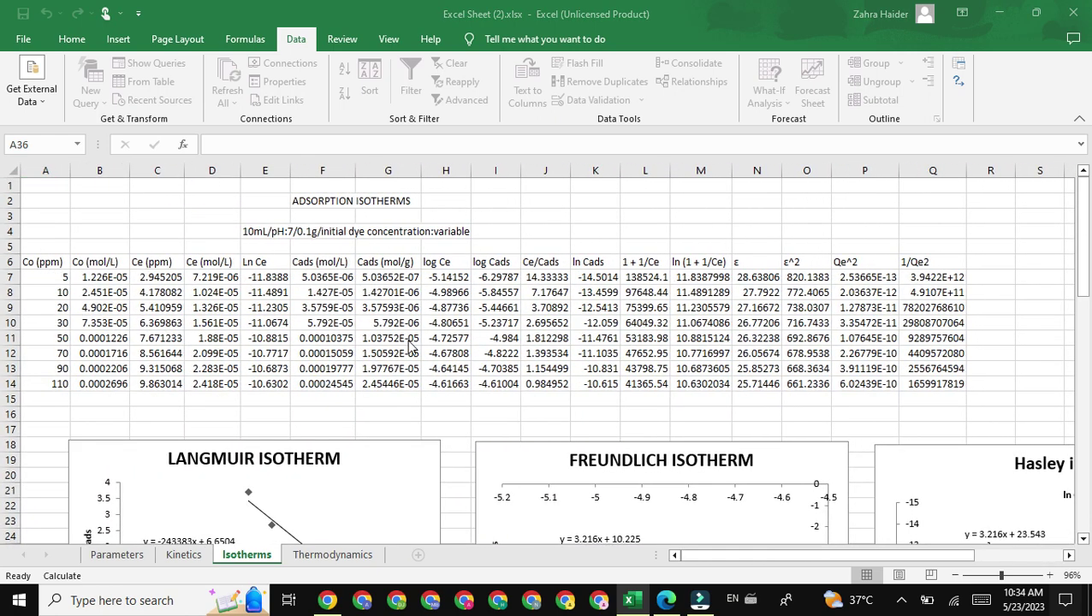
scroll(409, 346, up, 2)
scroll(409, 346, right, 2)
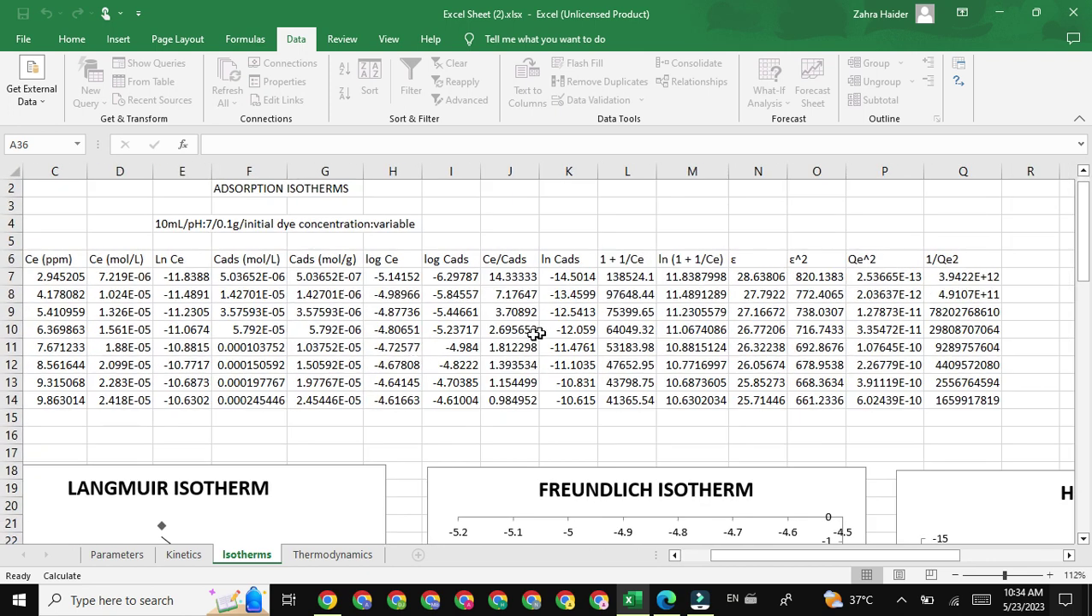
scroll(594, 339, left, 1)
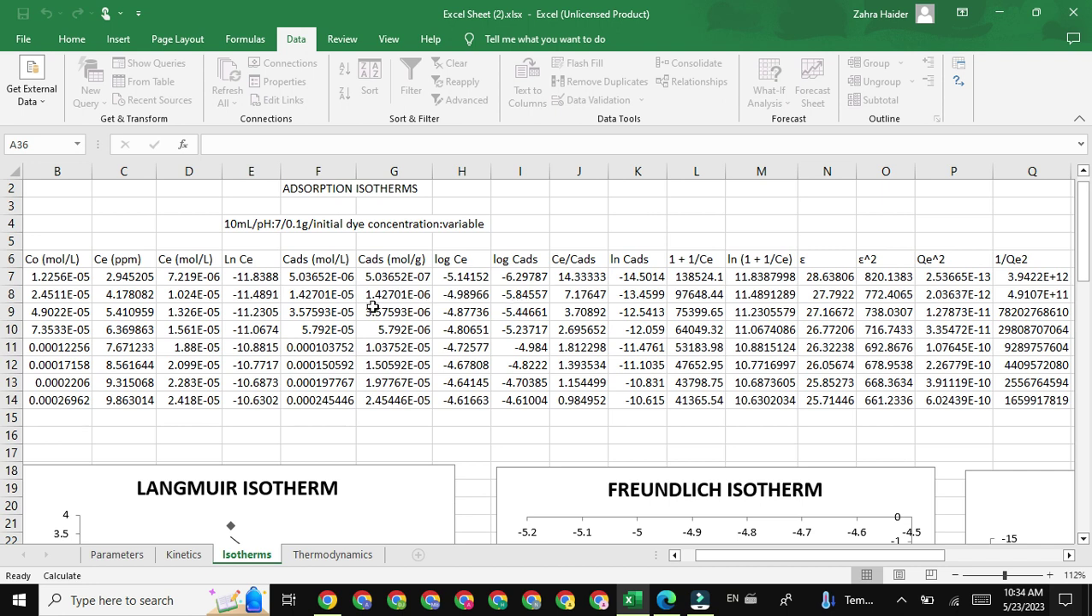
- Examine the Hasley isotherm chart of ln Qe against ln Ce on the Isotherms sheet
scroll(373, 306, right, 3)
scroll(373, 306, down, 6)
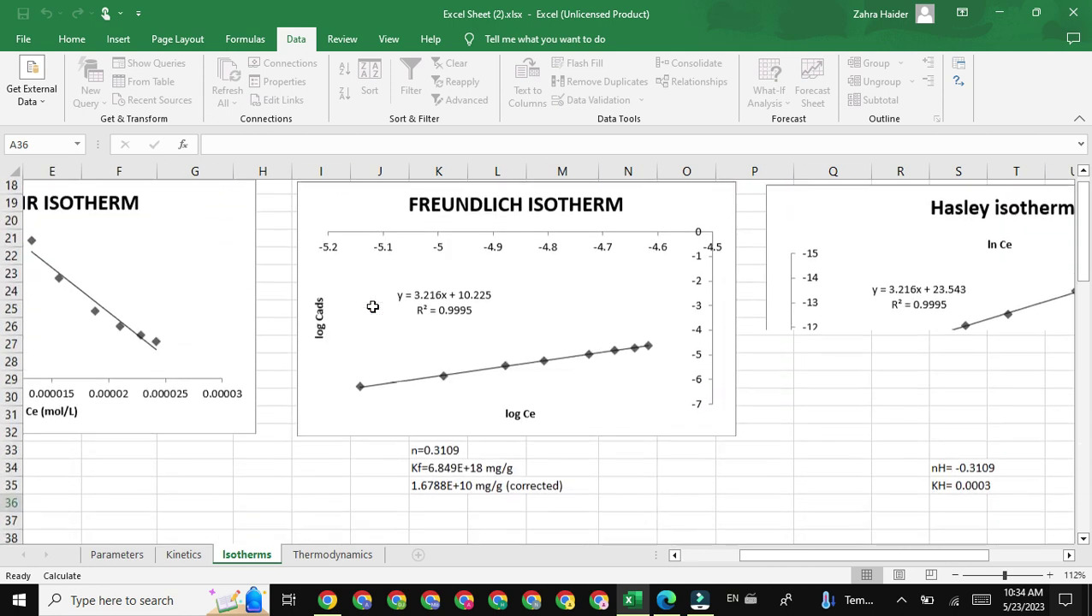
scroll(373, 306, right, 3)
ctrl+scroll(372, 307, up, 2)
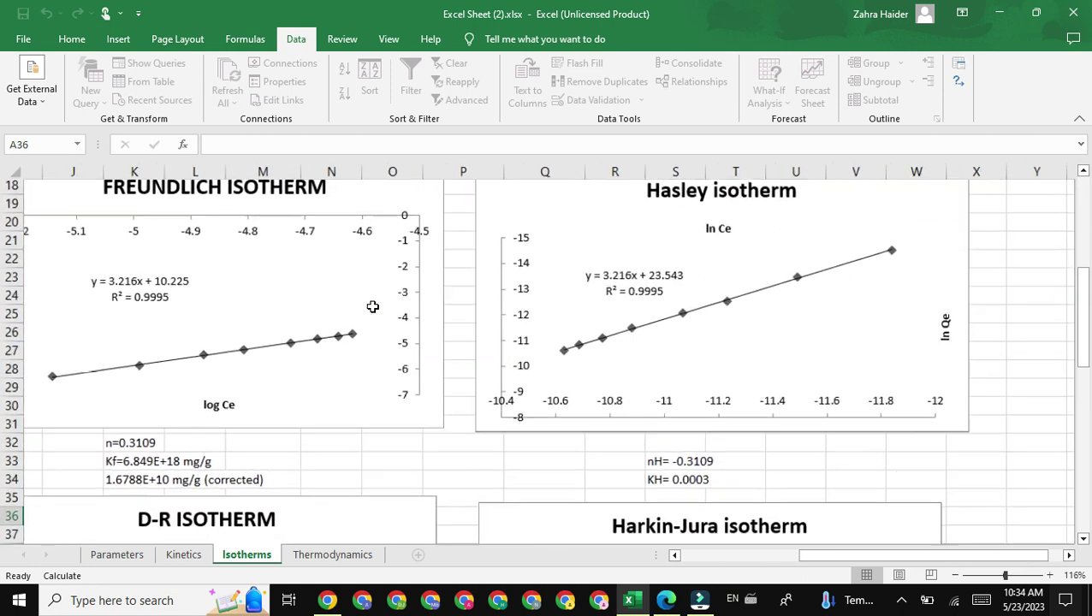
ctrl+scroll(372, 306, down, 2)
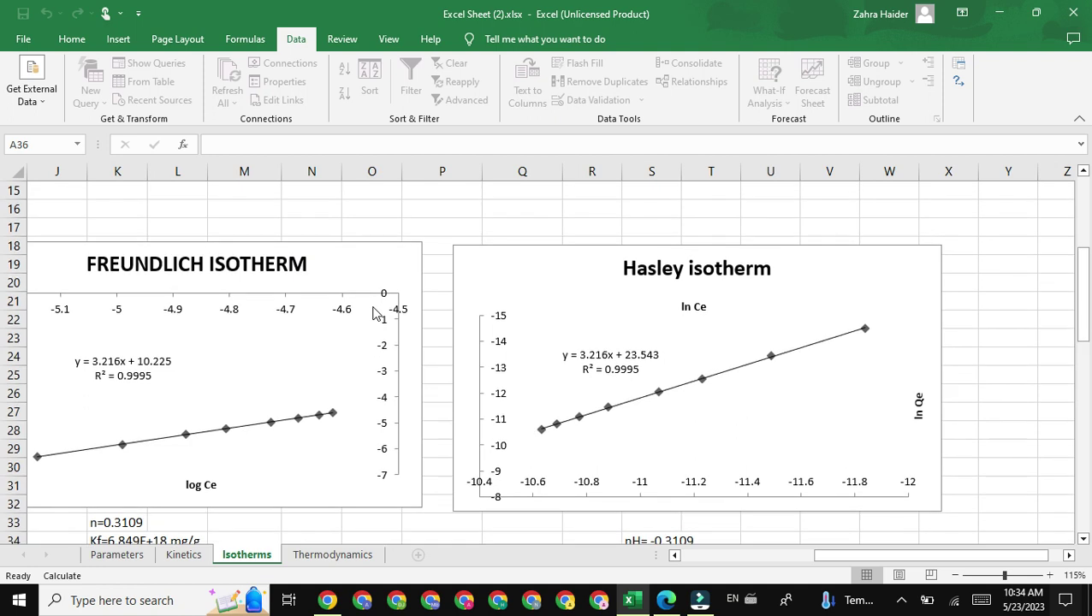
scroll(373, 313, right, 2)
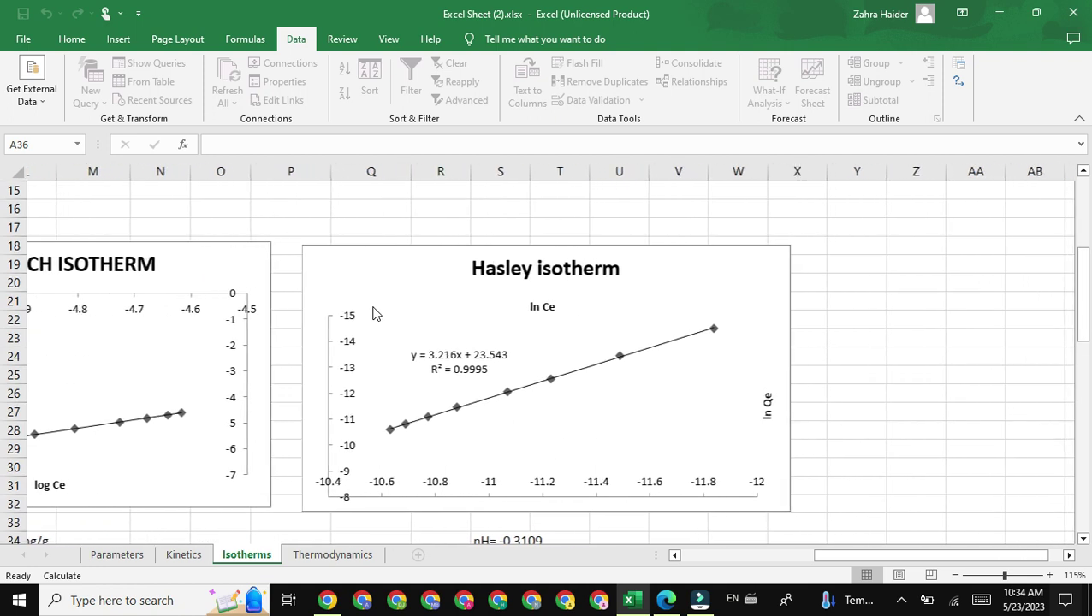
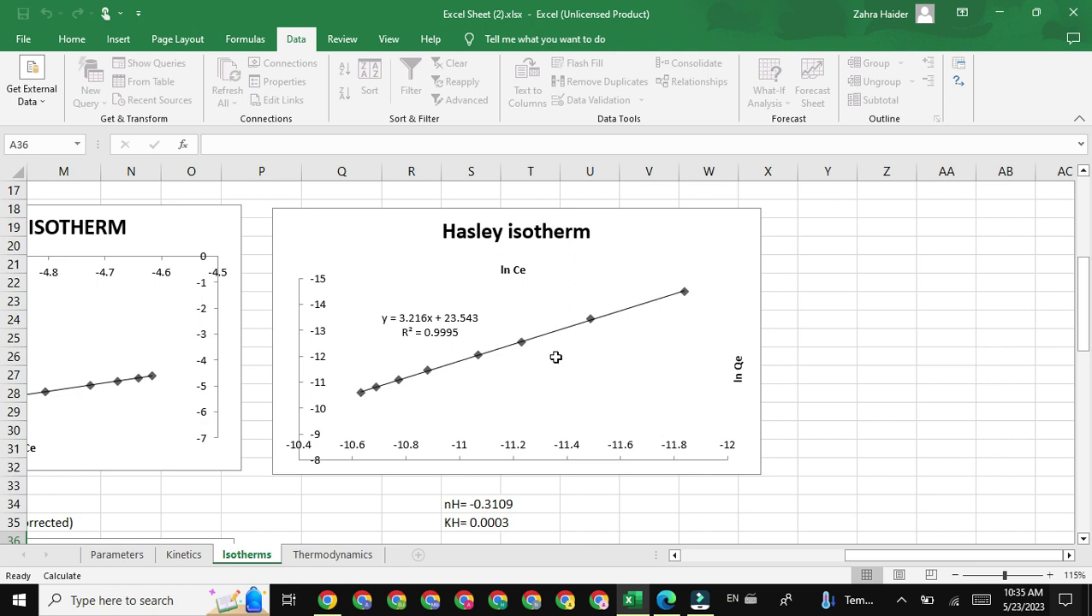
- Switch to the PDF in Edge, select the expression "slope = 1/n_FHH", and compare it with the Hasley isotherm chart in Excel
key(alt+Tab)
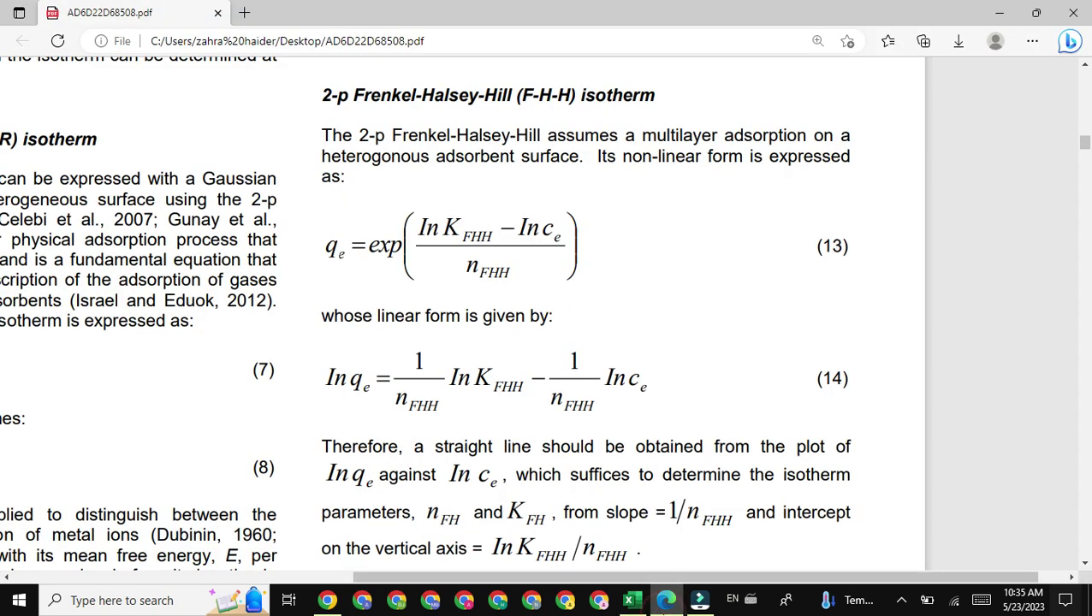
scroll(425, 313, down, 2)
scroll(462, 313, down, 1)
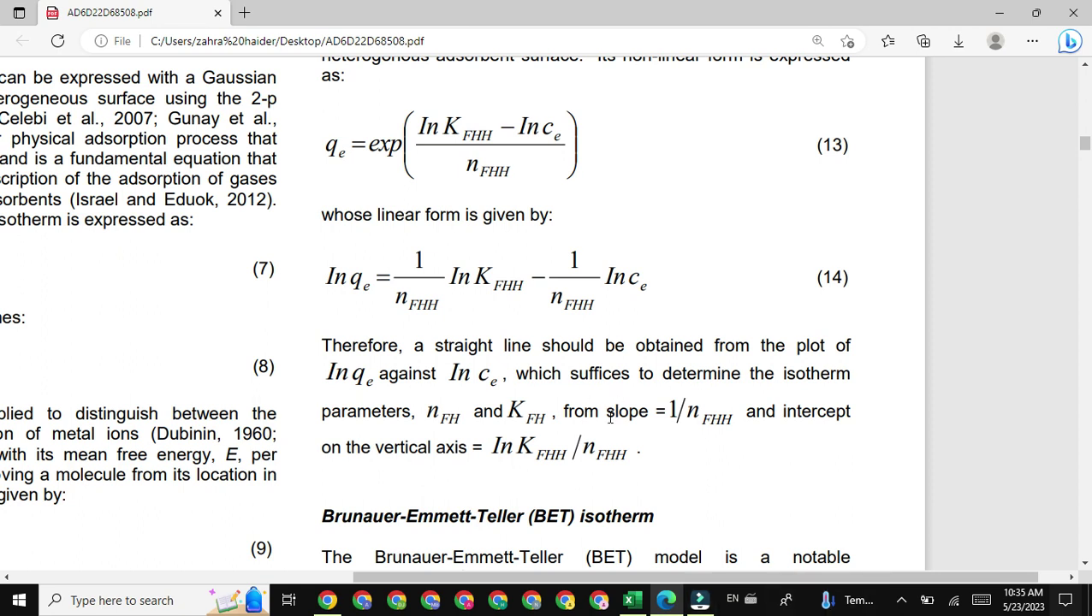
drag(610, 417, 688, 416)
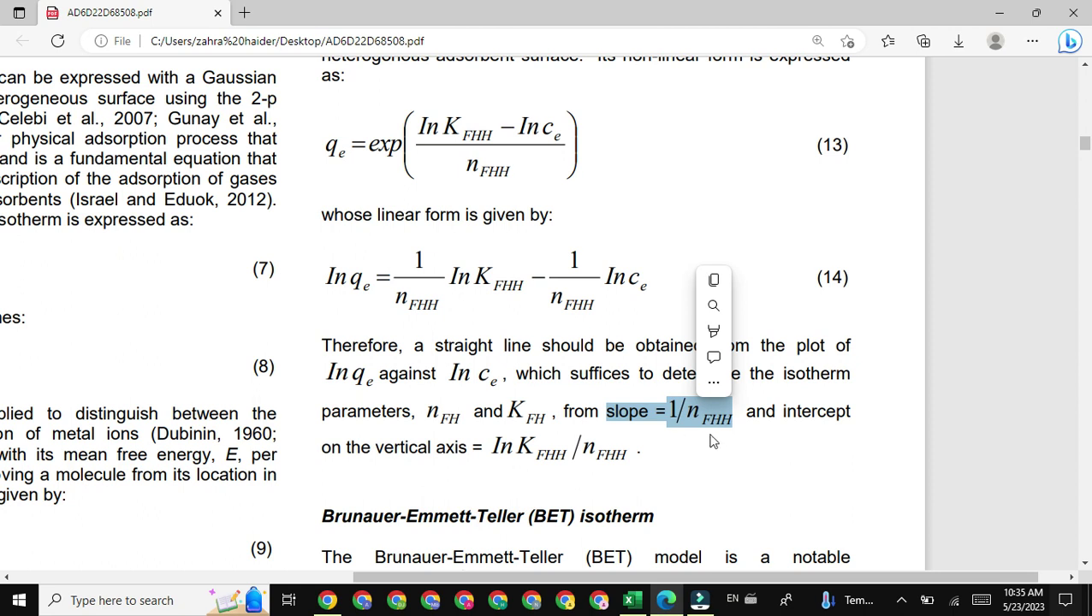
click(634, 602)
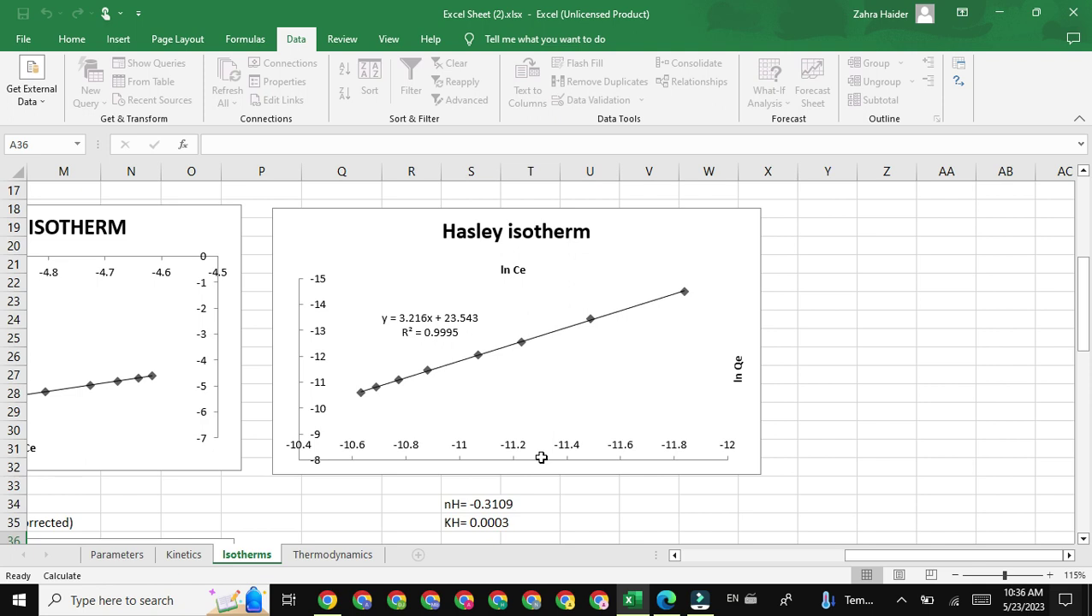
- Return to the PDF in Edge and select the phrase "intercept on the vertical axis = ln K_FHH/n_FHH"
click(666, 600)
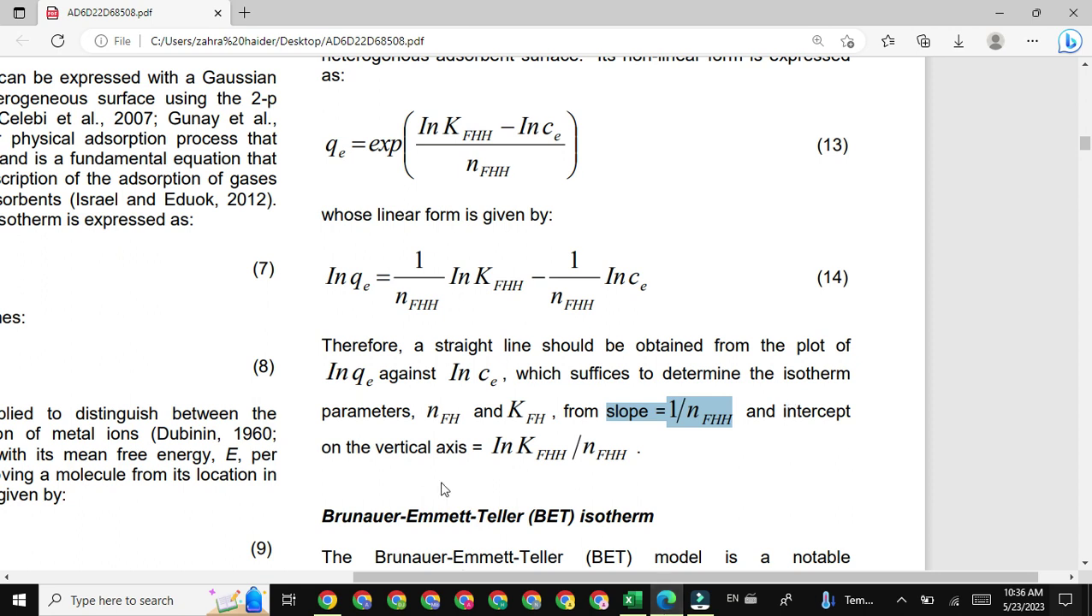
click(500, 451)
double_click(500, 451)
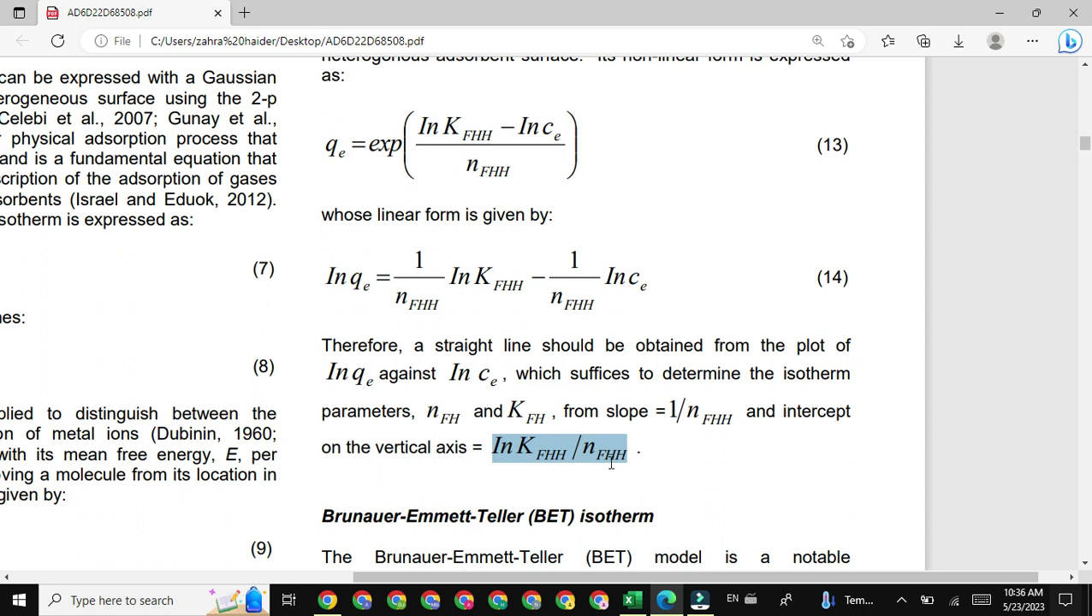
drag(613, 462, 781, 424)
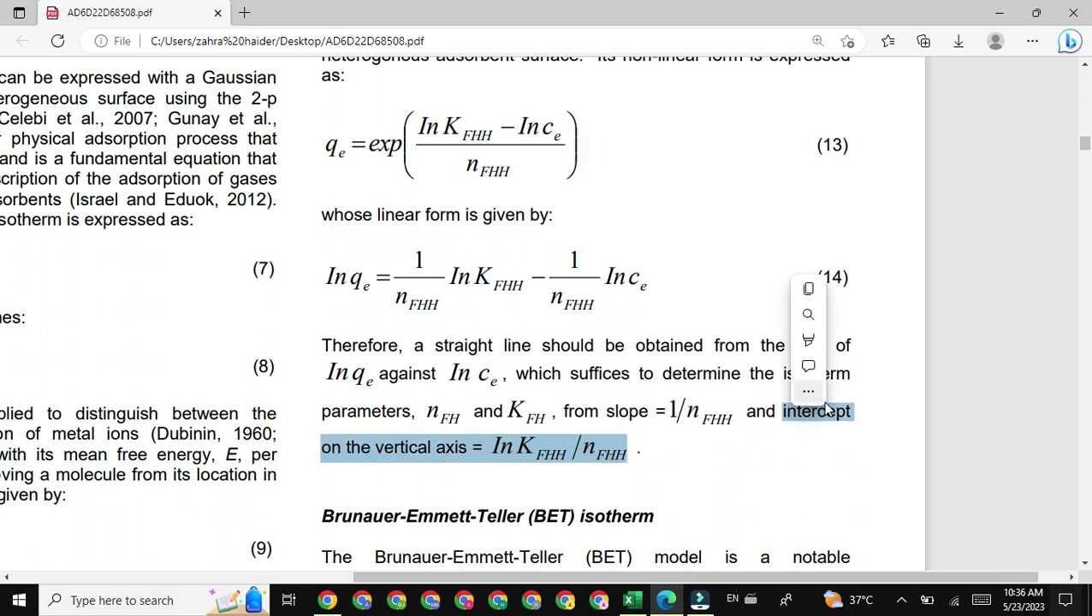
right_click(793, 421)
click(780, 506)
- Compare the Hasley trendline equation and KH result in Excel with the intercept formula and equations (13) and (14) in the PDF
key(alt+Tab)
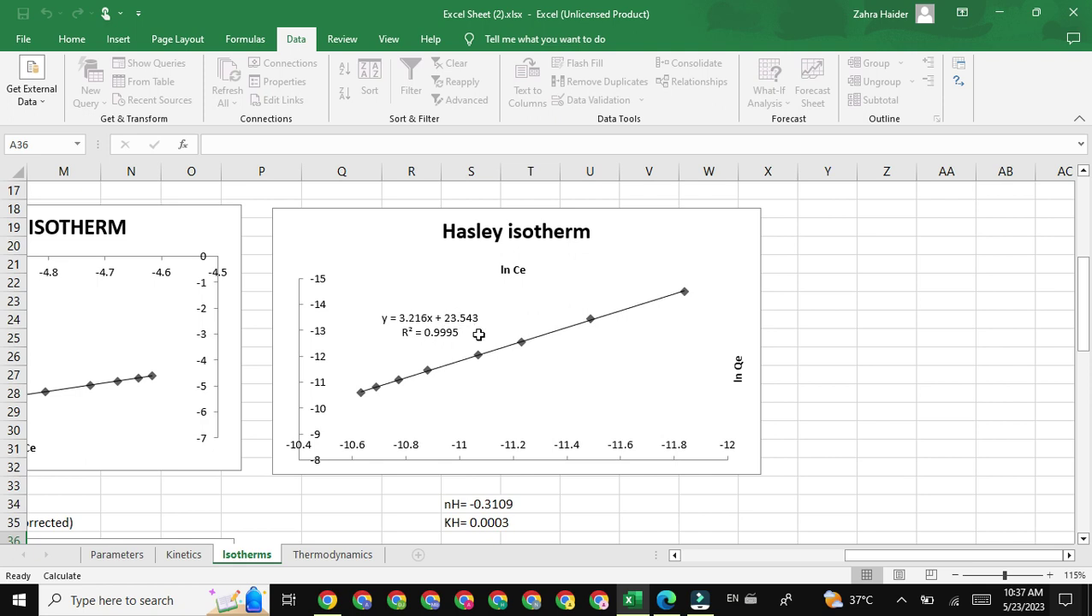
click(666, 600)
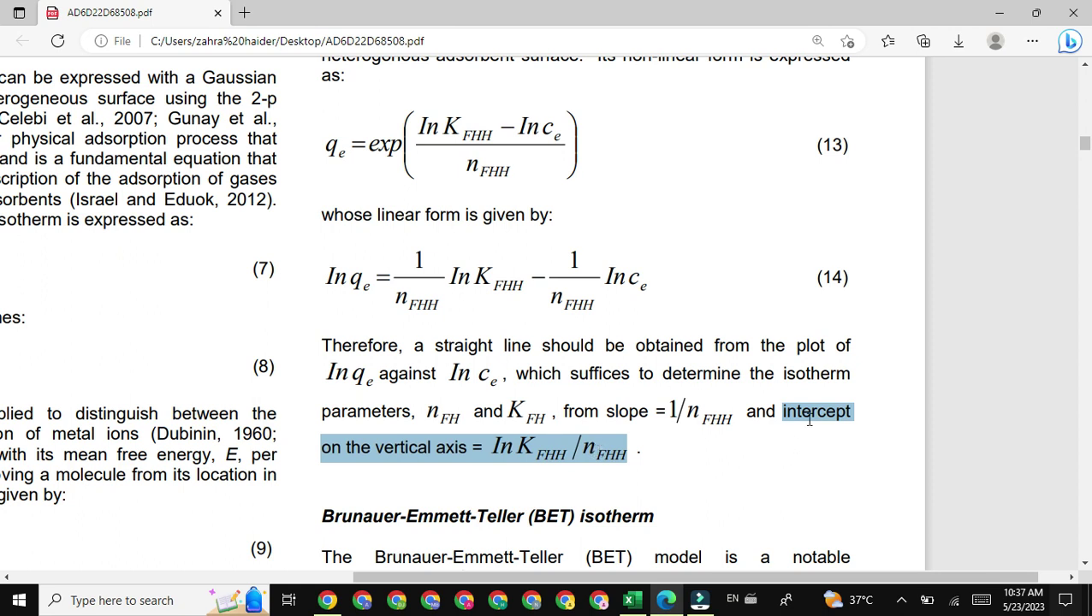
click(629, 600)
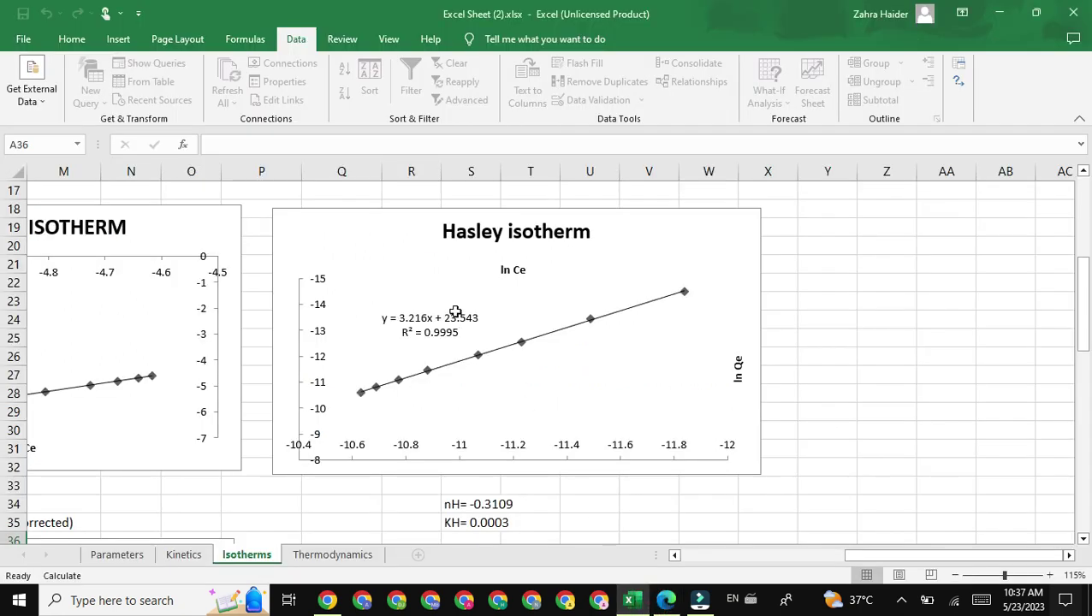
click(667, 600)
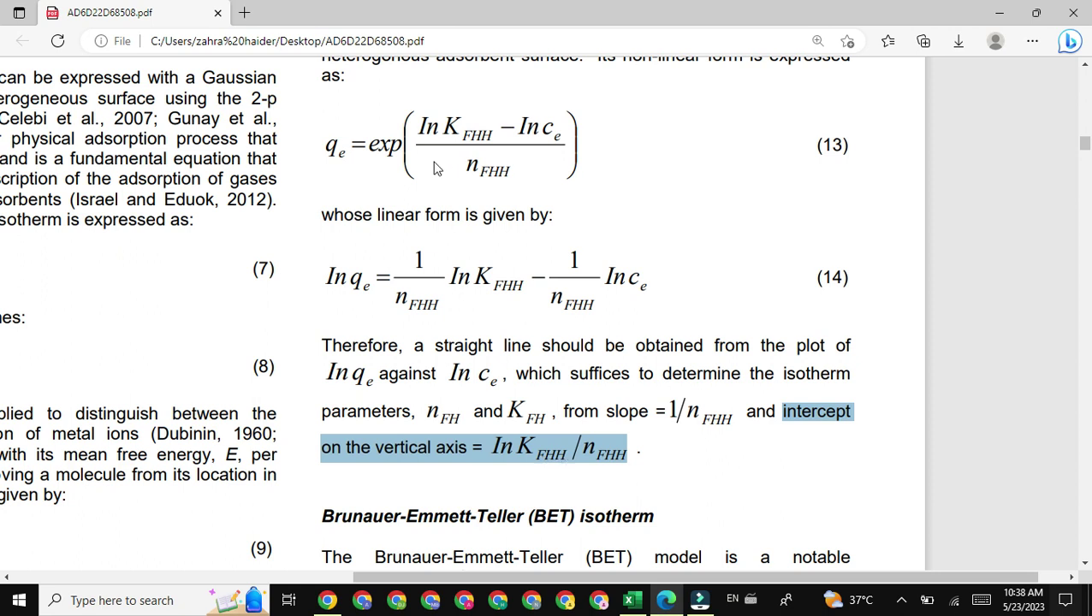
scroll(480, 489, up, 2)
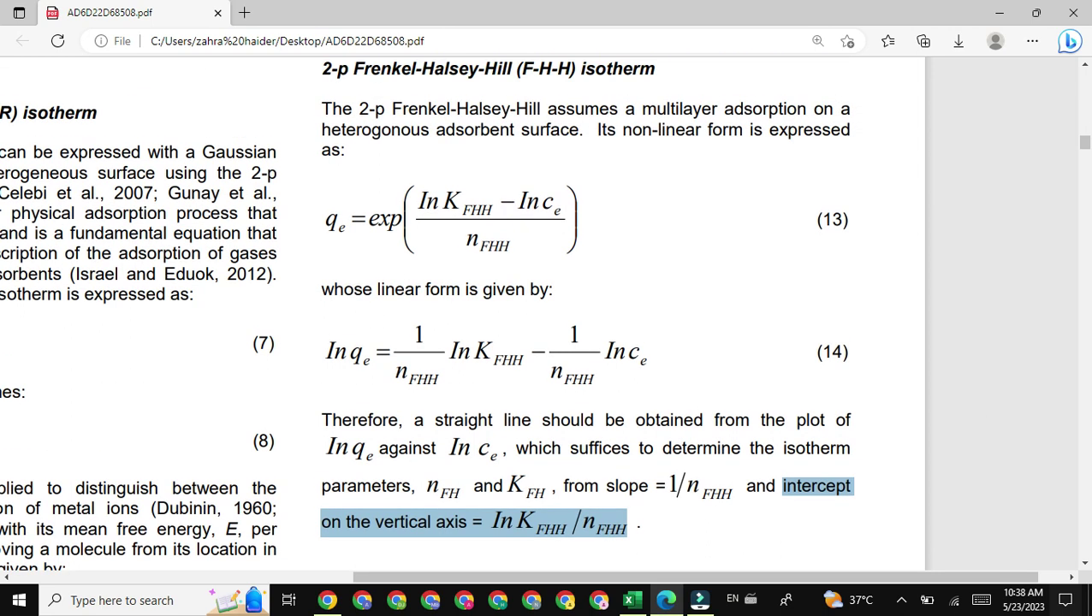
scroll(426, 316, up, 1)
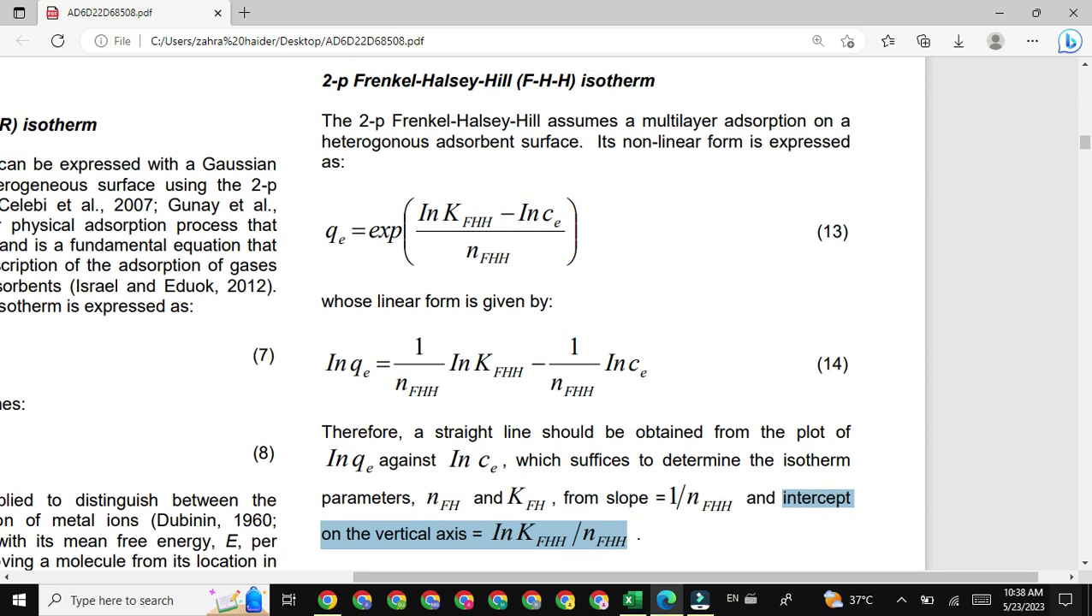